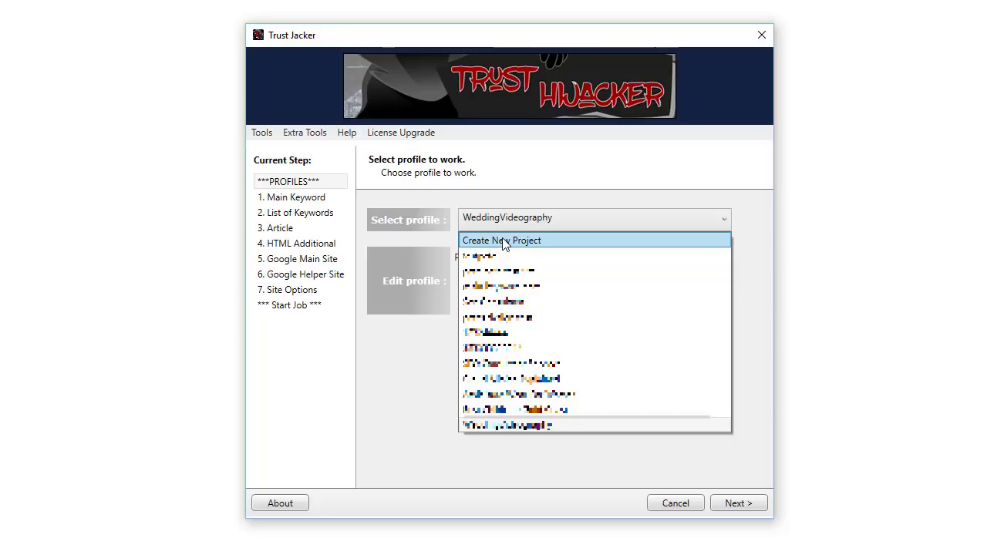
# Load the WeddingVideography profile and open its main keyword settings, checking the main keyword and permalink
pyautogui.click(521, 427)
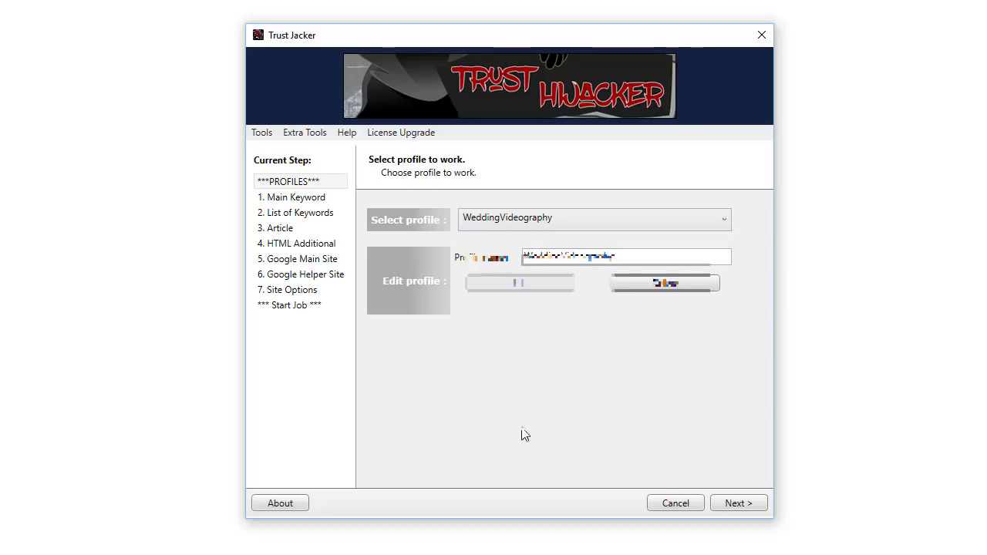
pyautogui.click(738, 503)
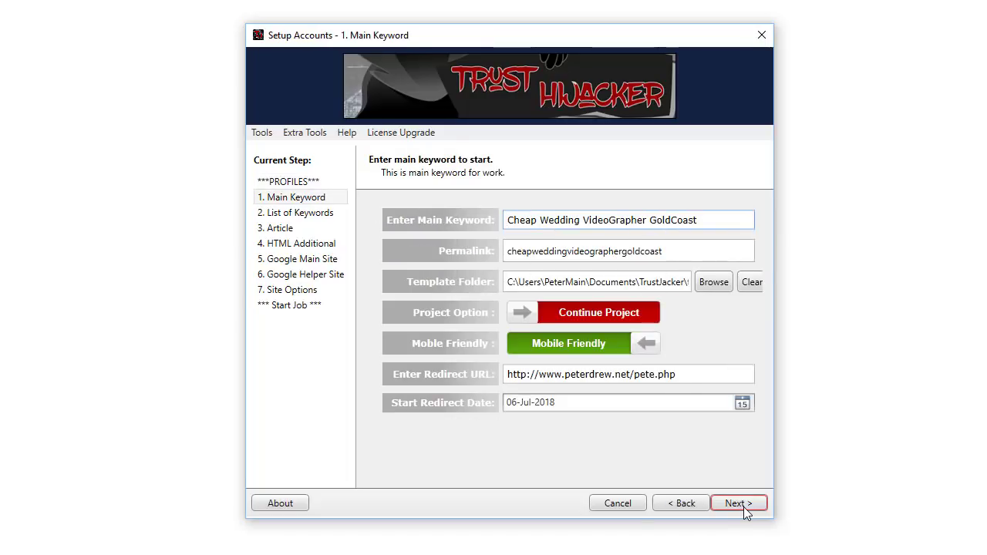
pyautogui.click(535, 222)
pyautogui.moveTo(696, 247); pyautogui.dragTo(499, 260)
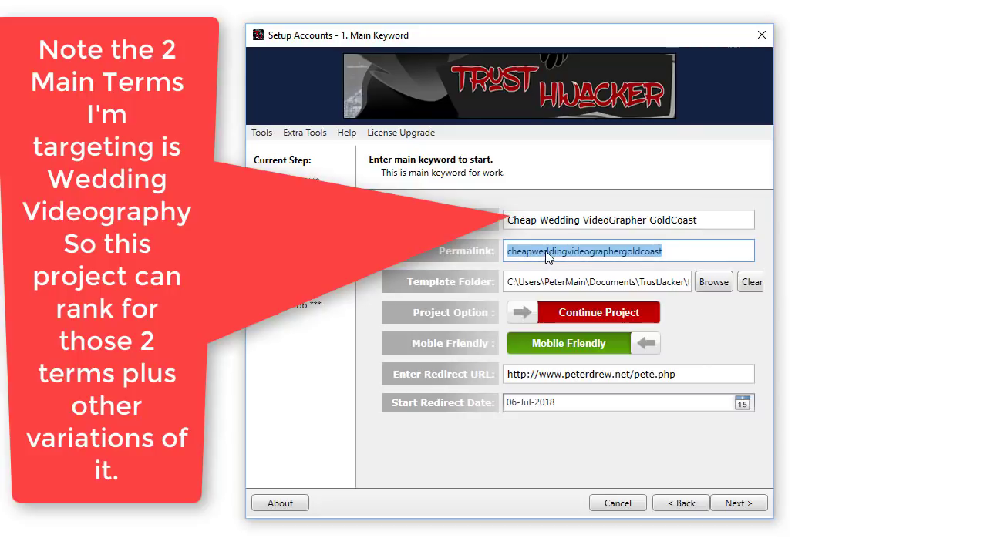
pyautogui.click(671, 251)
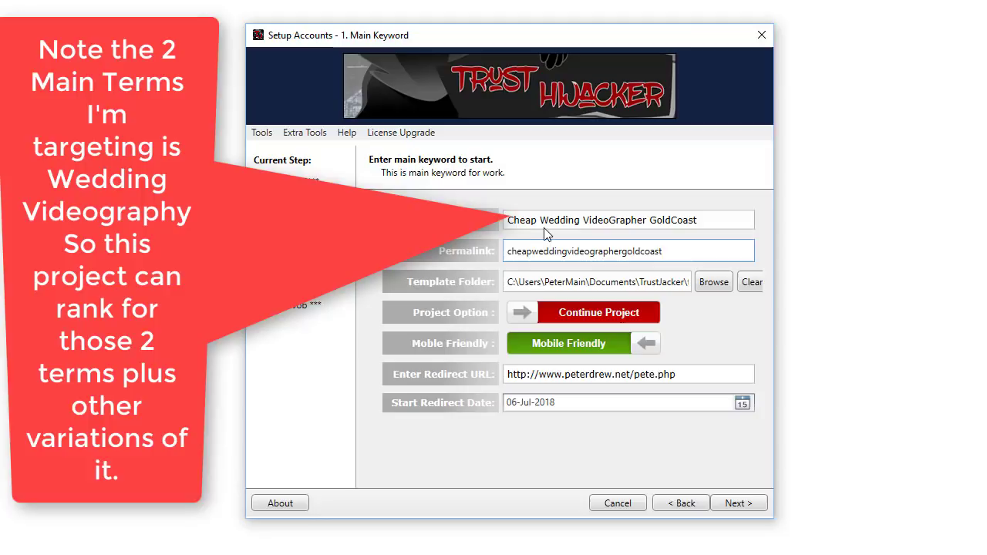
# Change the main keyword to "Budget Wedding VideoGraphy GoldCoast"
pyautogui.doubleClick(524, 220)
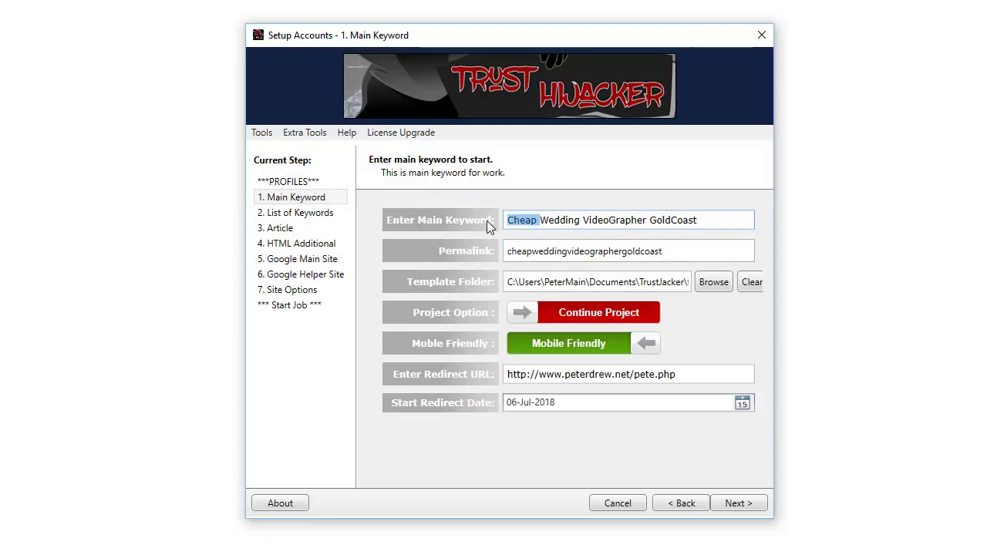
pyautogui.write('Budget')
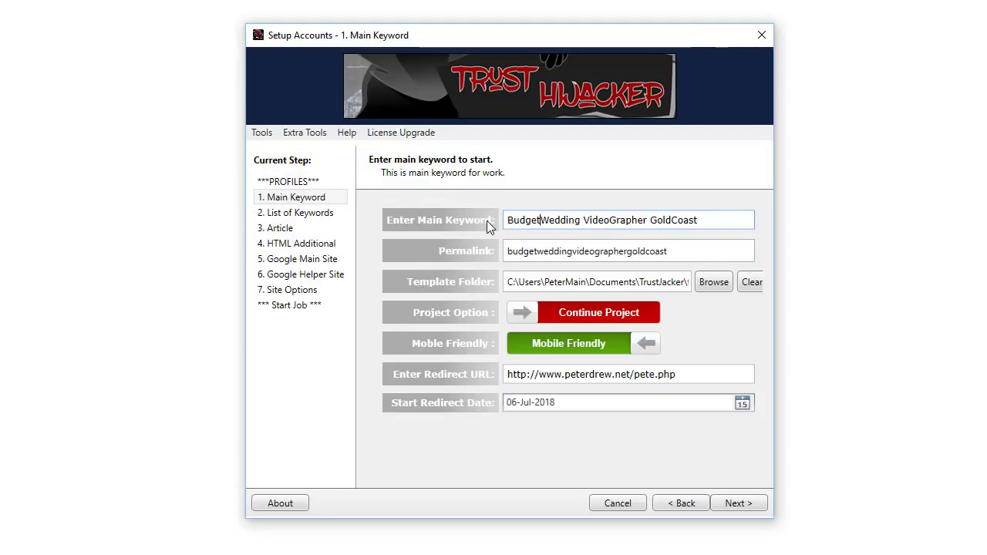
pyautogui.press('Right')
pyautogui.press('Right')
pyautogui.press('Right')
pyautogui.press('Right')
pyautogui.press('Right')
pyautogui.press('Right')
pyautogui.press('Right')
pyautogui.press('Right')
pyautogui.press('Right')
pyautogui.press('Right')
pyautogui.press('Right')
pyautogui.press('Right')
pyautogui.press('Right')
pyautogui.press('Right')
pyautogui.press('Right')
pyautogui.press('Right')
pyautogui.press('Right')
pyautogui.press('Right')
pyautogui.press('Right')
pyautogui.press('Right')
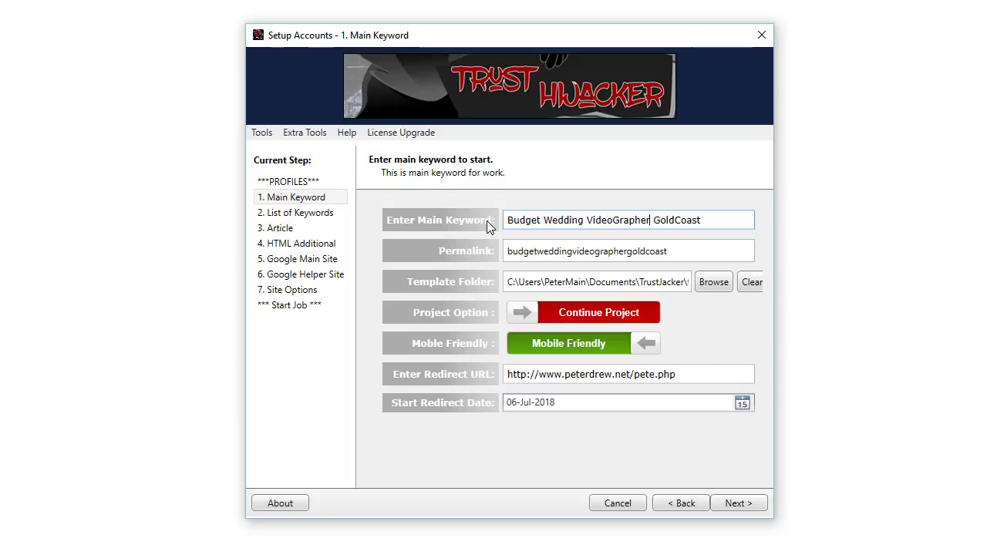
pyautogui.press('BackSpace')
pyautogui.press('BackSpace')
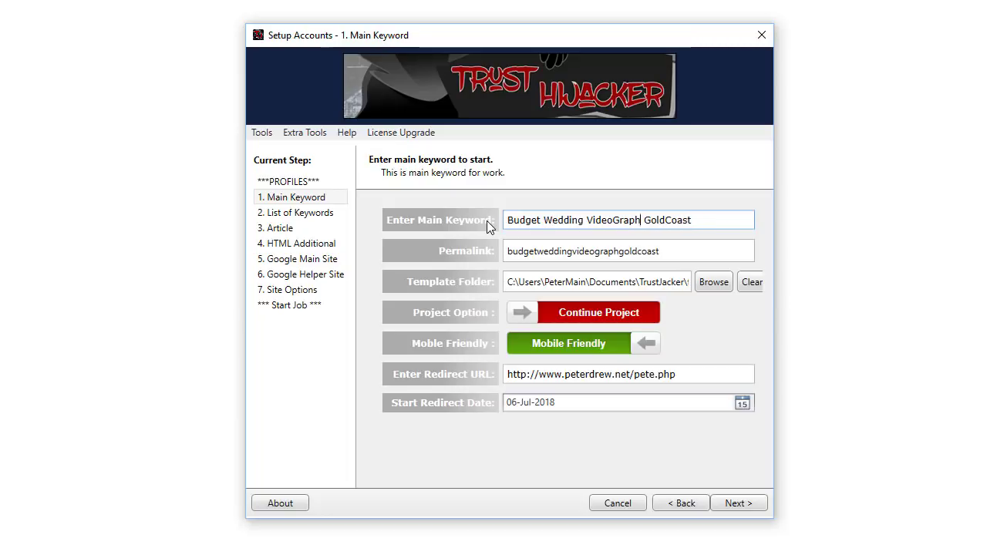
pyautogui.write('y')
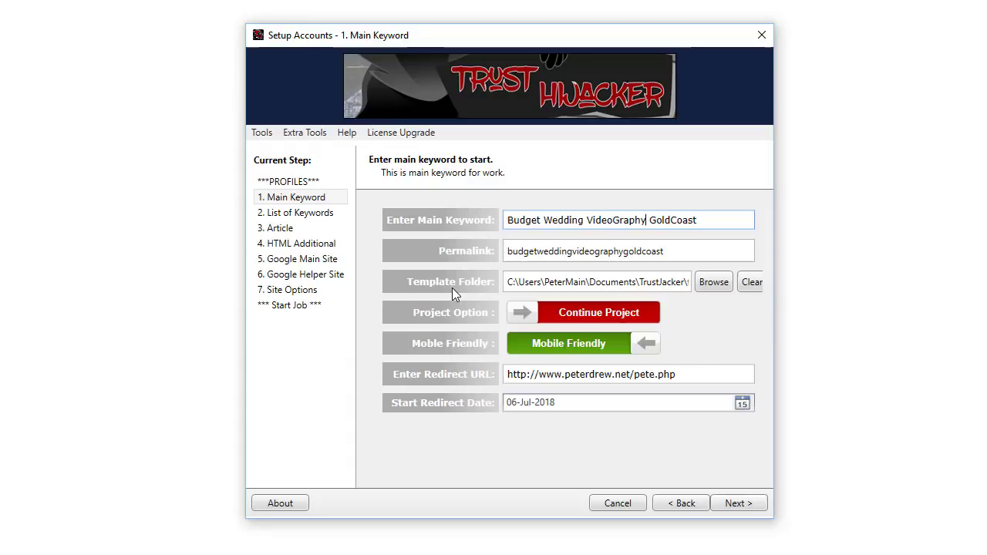
# Try the Repeat Project setting for the project option and return it to Continue Project
pyautogui.click(587, 317)
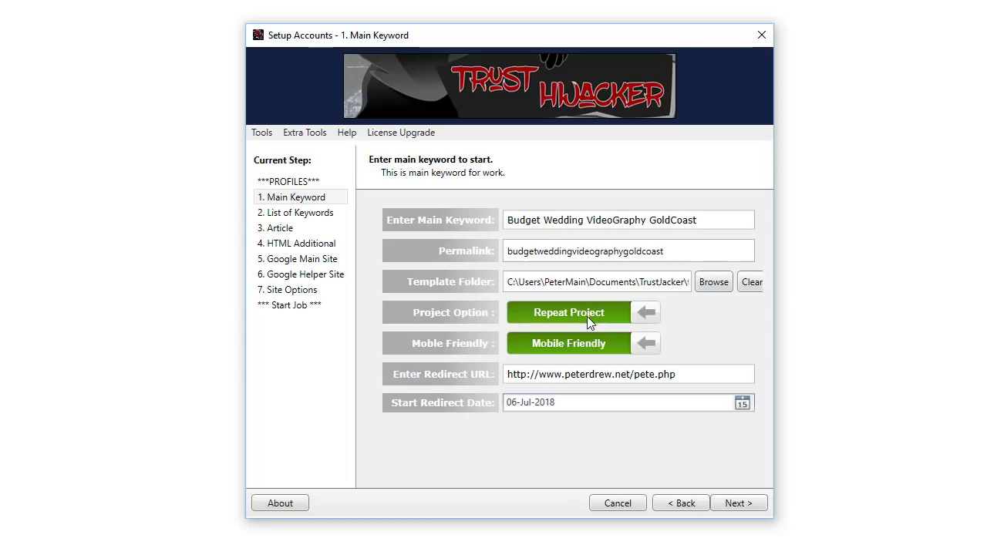
pyautogui.click(588, 316)
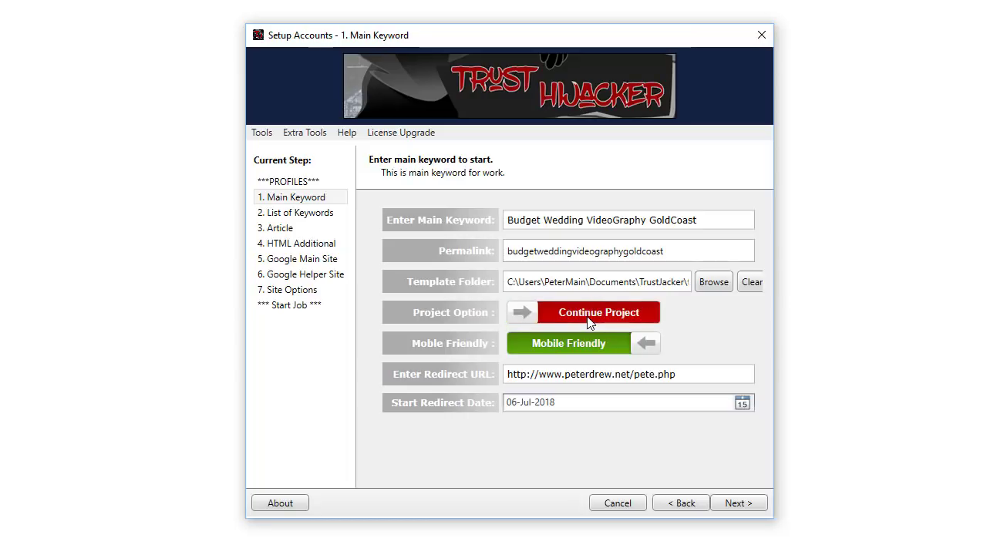
pyautogui.click(589, 318)
pyautogui.click(588, 318)
# Accept the main keyword settings and the existing list of keywords, advancing to the article settings
pyautogui.click(740, 504)
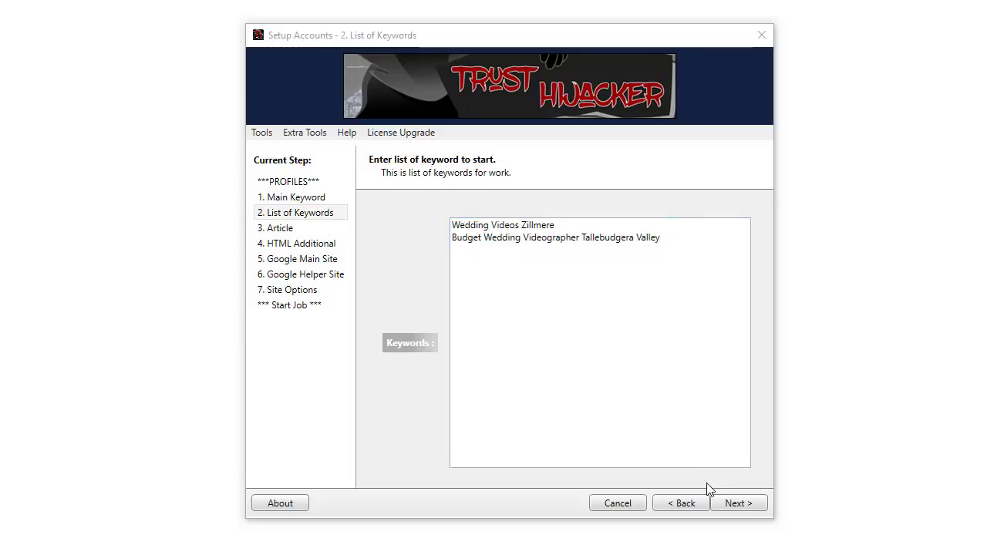
pyautogui.click(734, 503)
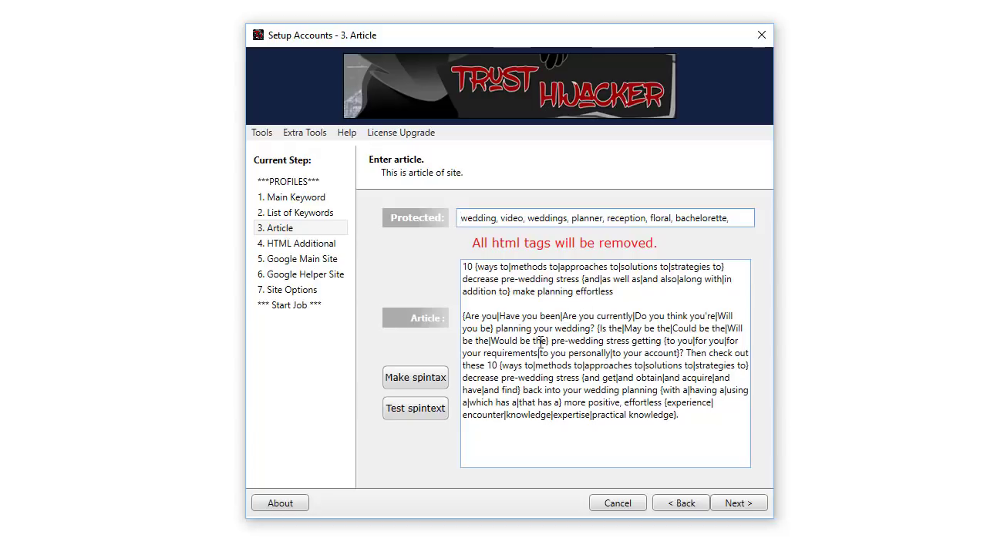
# Examine the spintax article text and the protected words, such as weddings, planner, reception, floral and bachelorette
pyautogui.click(475, 270)
pyautogui.moveTo(475, 270); pyautogui.dragTo(727, 430)
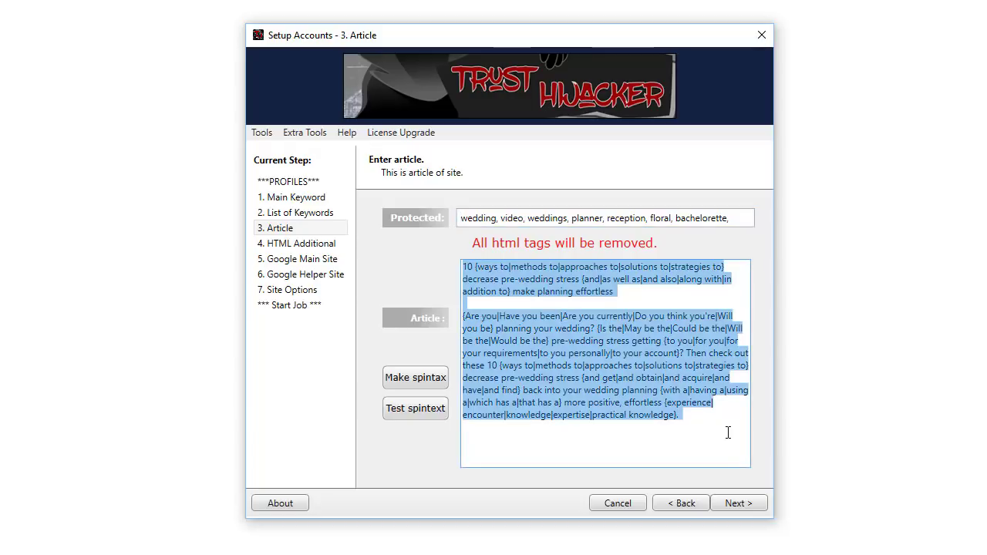
pyautogui.click(496, 219)
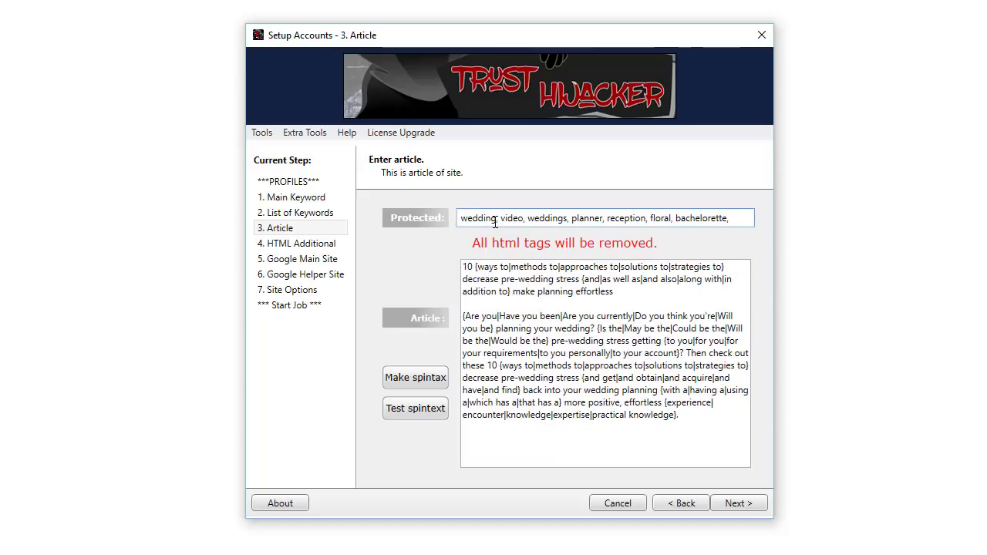
pyautogui.hotkey('ctrl', 'a')
pyautogui.press('Home')
pyautogui.moveTo(717, 423); pyautogui.dragTo(540, 262)
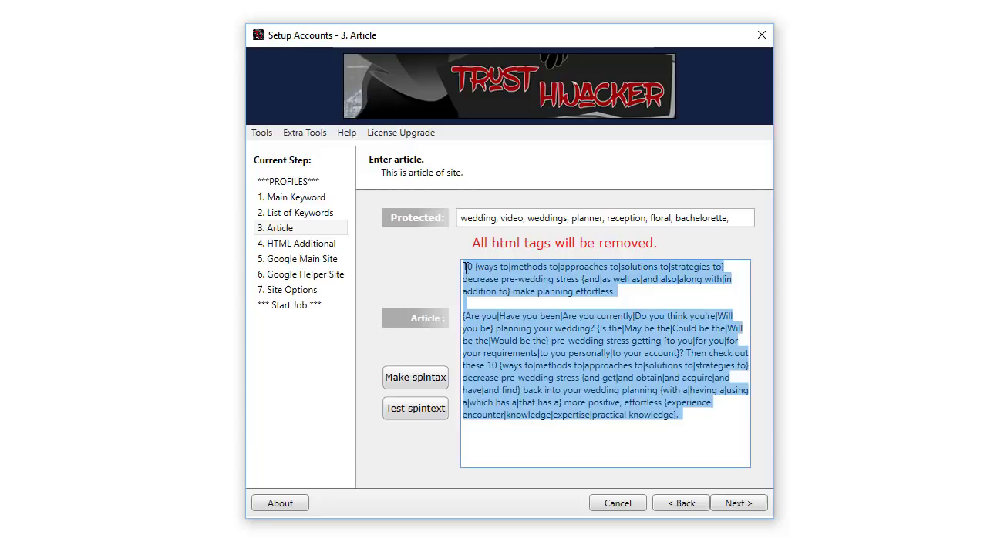
pyautogui.click(694, 219)
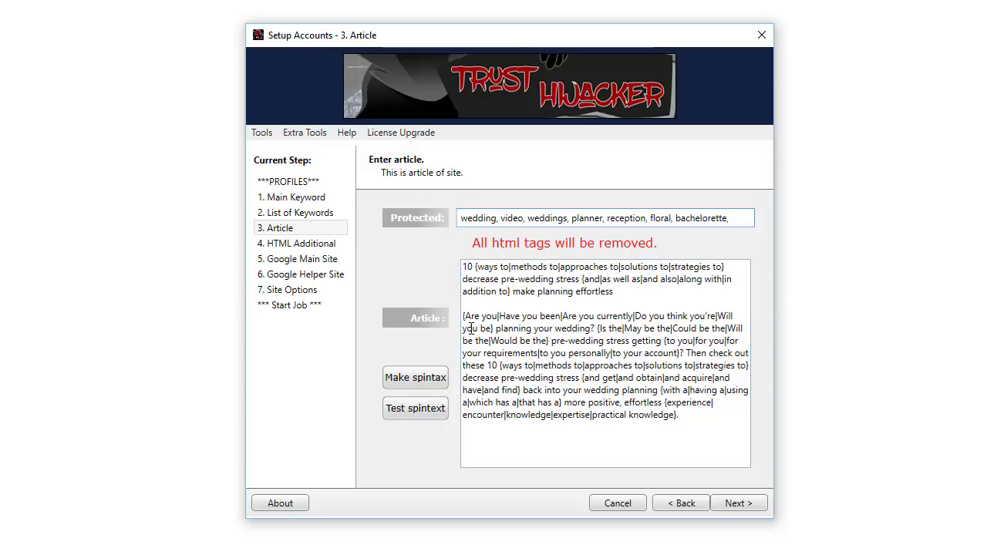
pyautogui.doubleClick(543, 217)
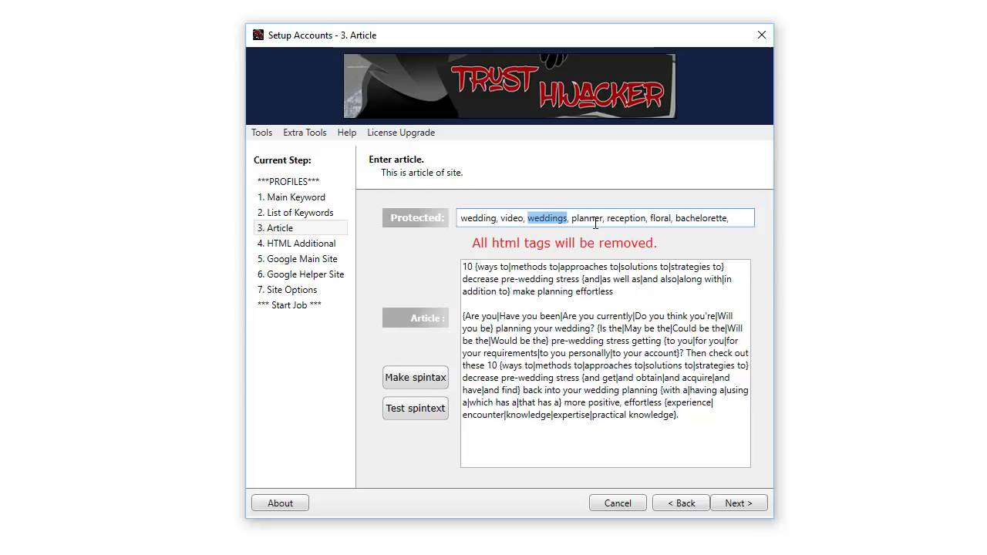
pyautogui.doubleClick(586, 218)
pyautogui.doubleClick(619, 219)
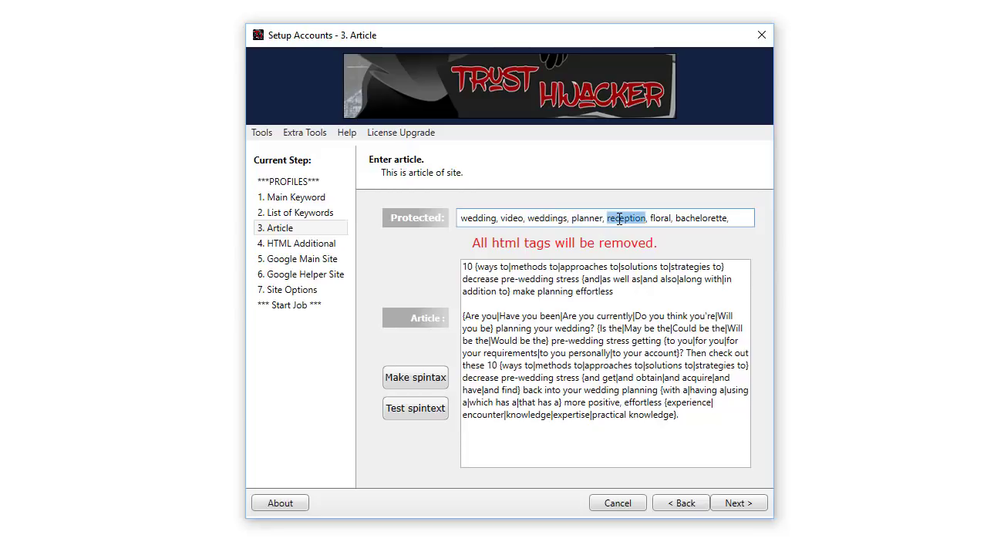
pyautogui.doubleClick(661, 218)
pyautogui.doubleClick(697, 218)
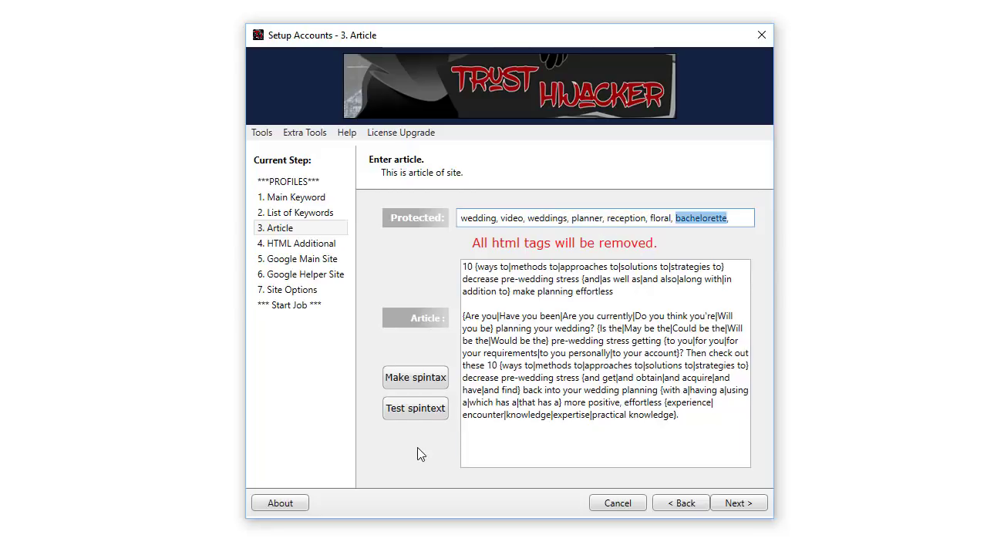
# Test the article's spintext by generating a series of spun versions, and close the test form
pyautogui.click(415, 411)
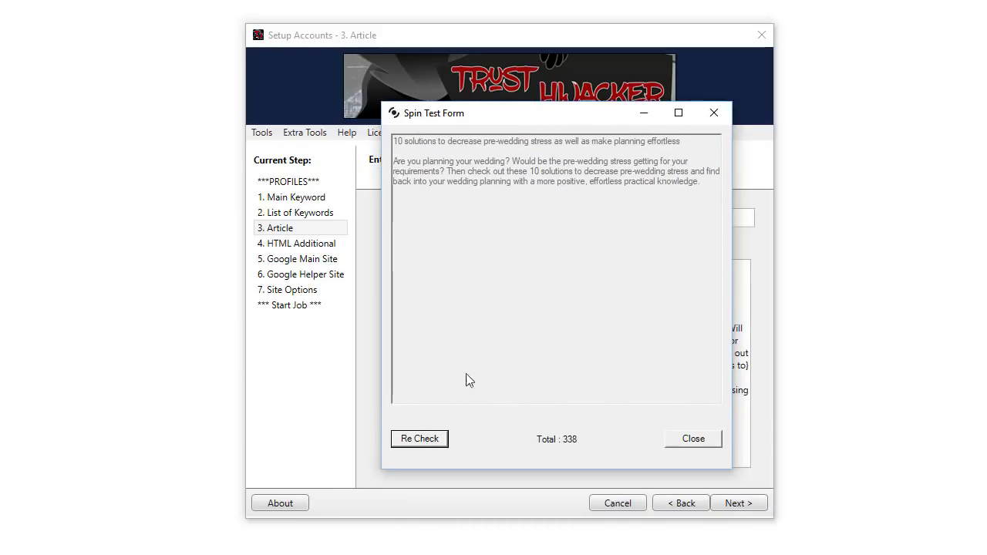
pyautogui.click(437, 438)
pyautogui.click(436, 438)
pyautogui.click(435, 438)
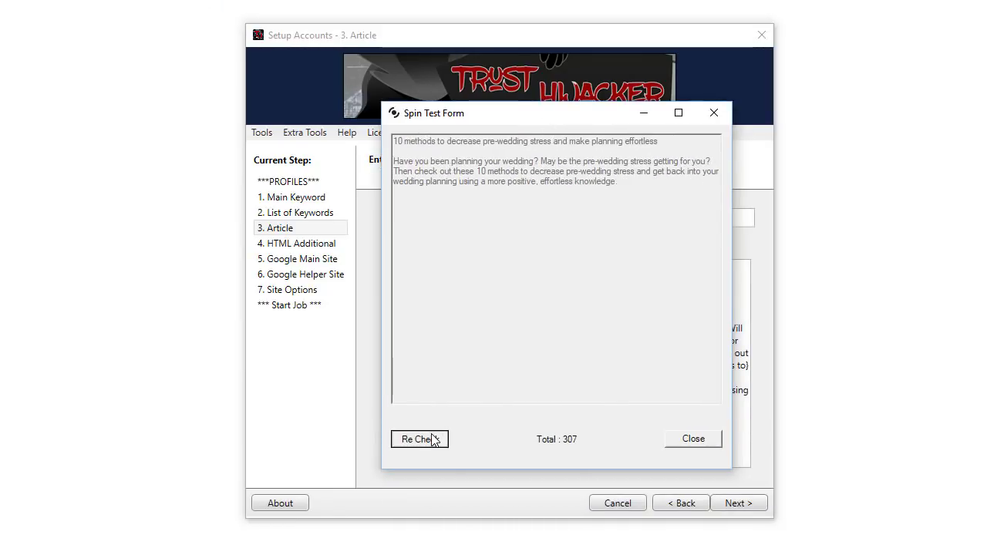
pyautogui.click(434, 439)
pyautogui.click(432, 440)
pyautogui.click(432, 439)
pyautogui.click(433, 439)
pyautogui.click(432, 439)
pyautogui.click(433, 439)
pyautogui.click(433, 439)
pyautogui.click(433, 439)
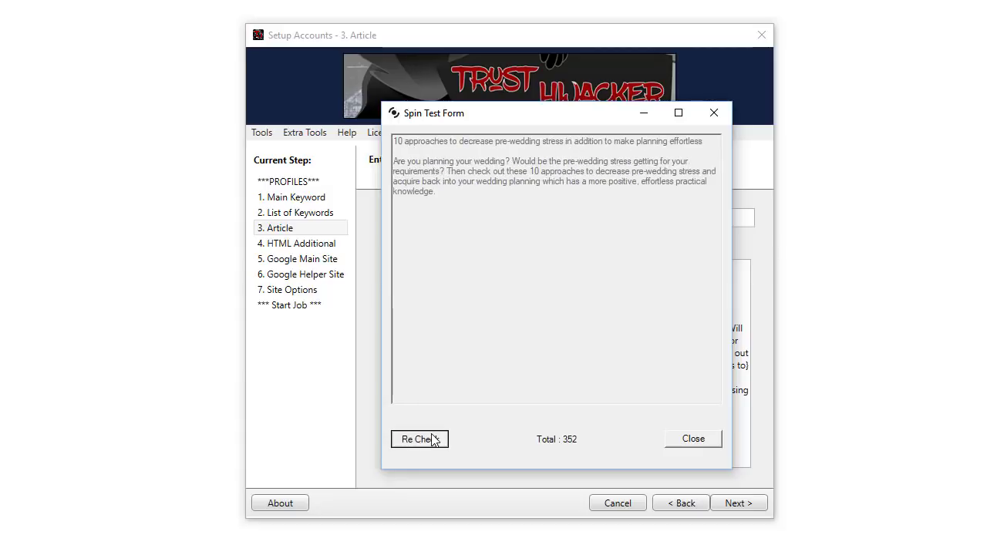
pyautogui.click(433, 439)
pyautogui.click(433, 439)
pyautogui.click(433, 439)
pyautogui.click(432, 439)
pyautogui.click(432, 439)
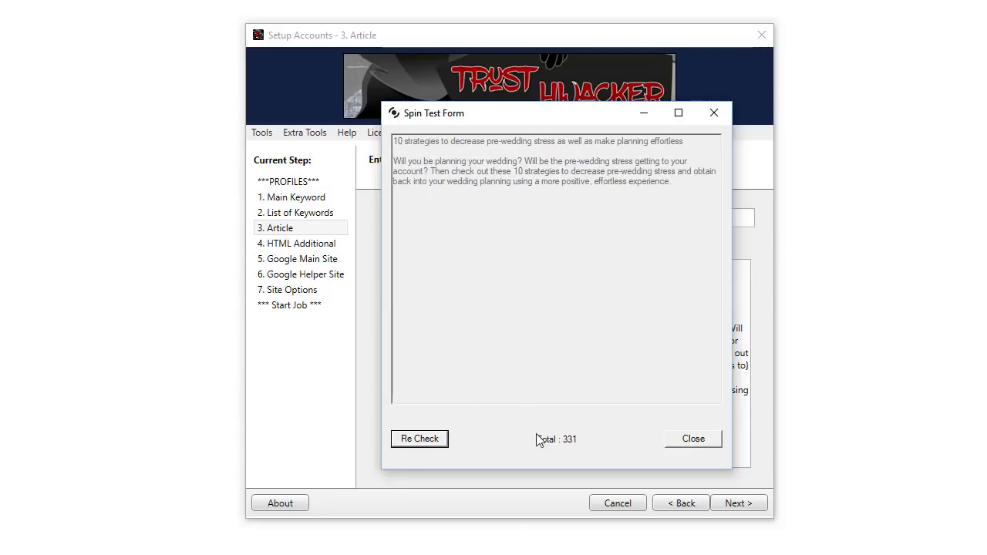
pyautogui.click(670, 439)
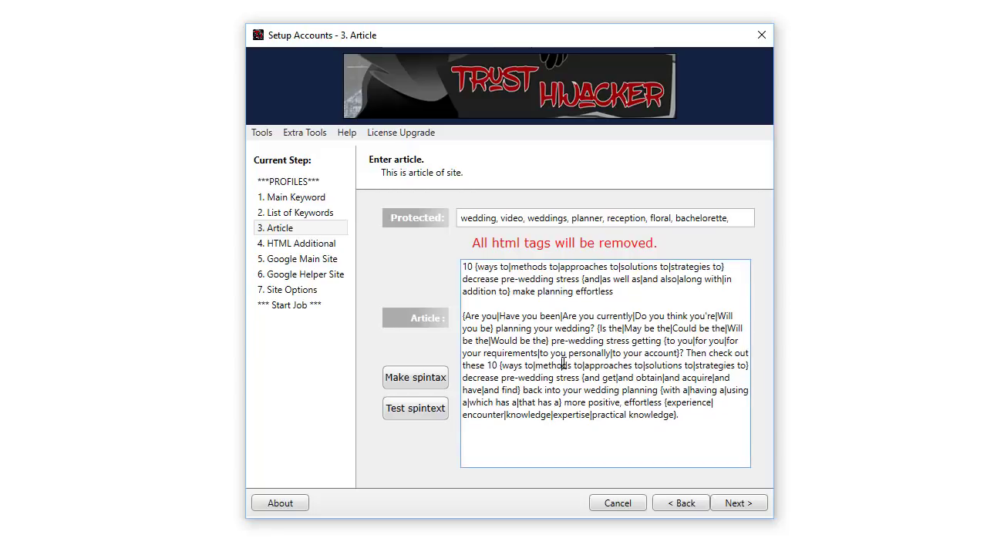
# Review the additional HTML with the Surfers Paradise link, keep it as it is and advance to the Google main site options
pyautogui.click(737, 505)
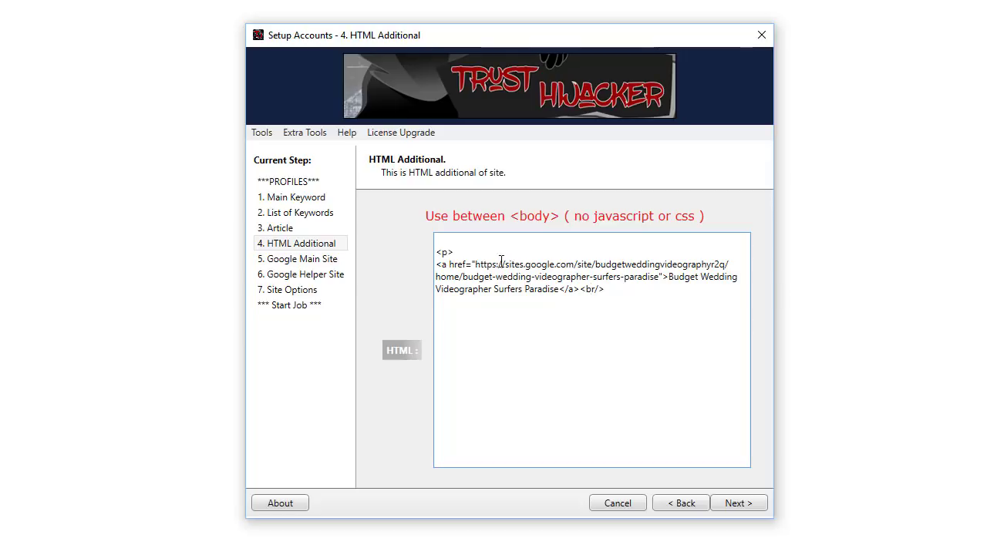
pyautogui.moveTo(476, 265); pyautogui.dragTo(566, 278)
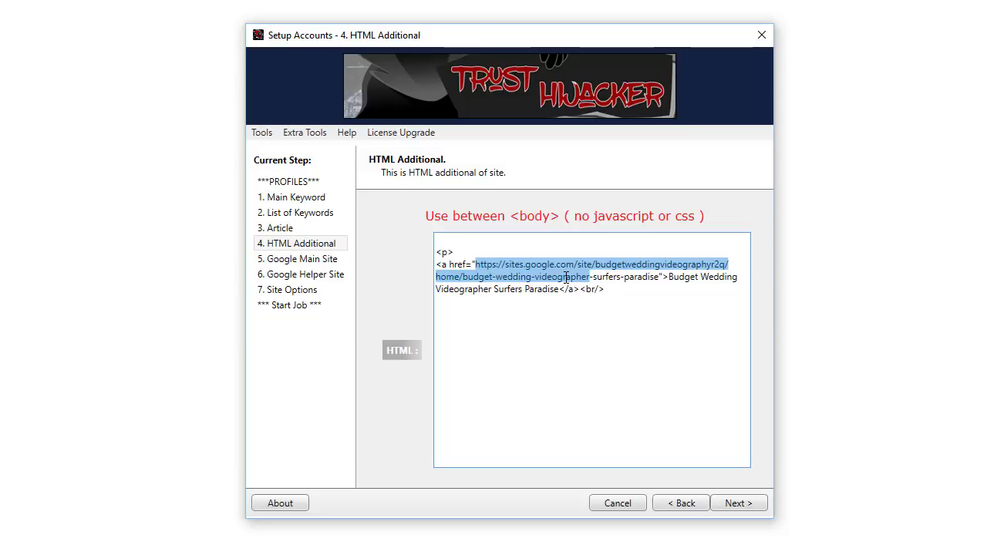
pyautogui.click(610, 289)
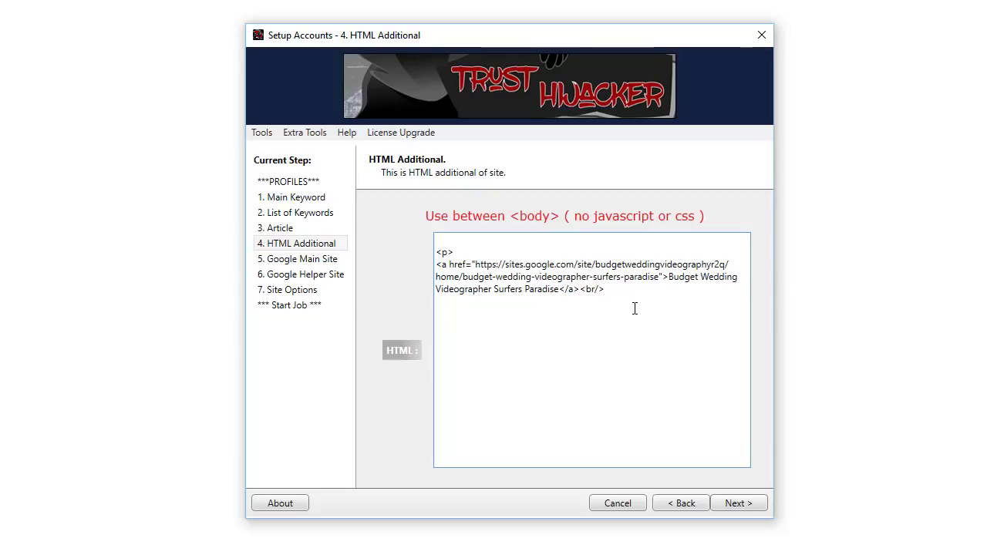
pyautogui.click(742, 505)
pyautogui.click(741, 505)
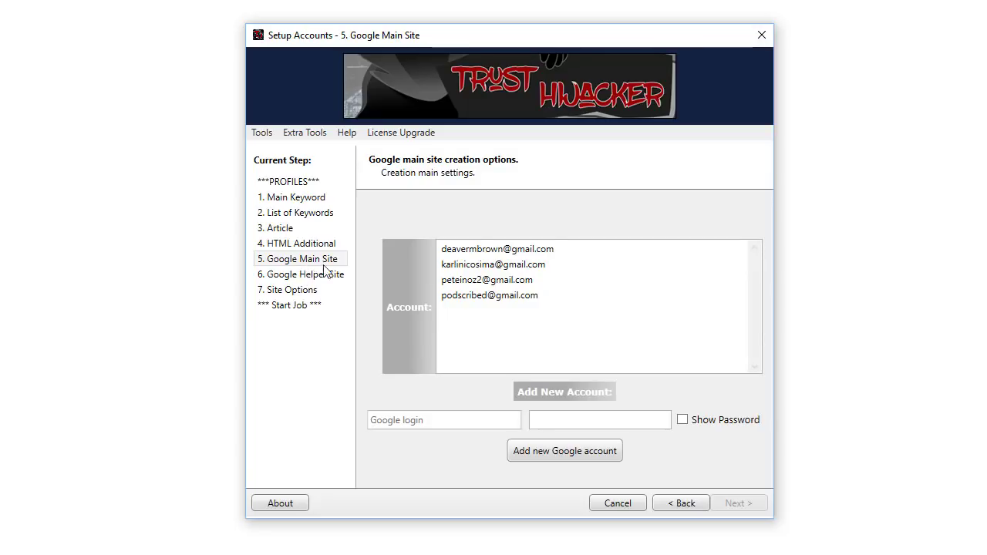
# Choose the third Google account in the list for creating the main site
pyautogui.click(458, 418)
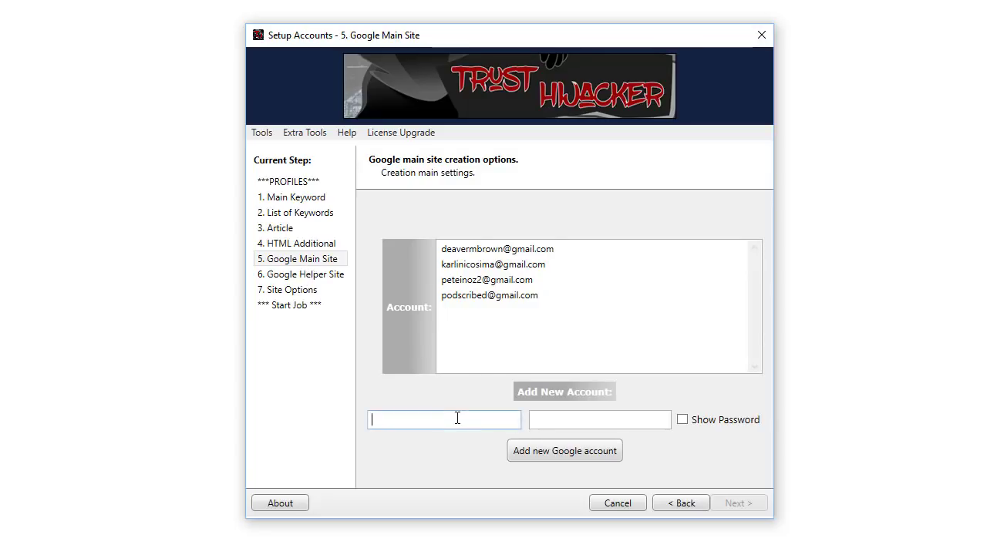
pyautogui.click(488, 282)
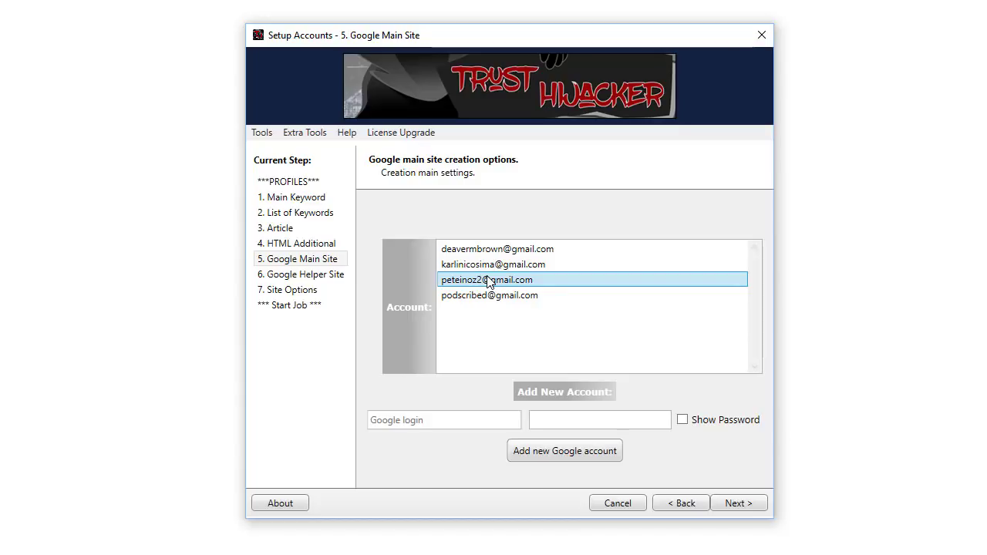
pyautogui.doubleClick(488, 282)
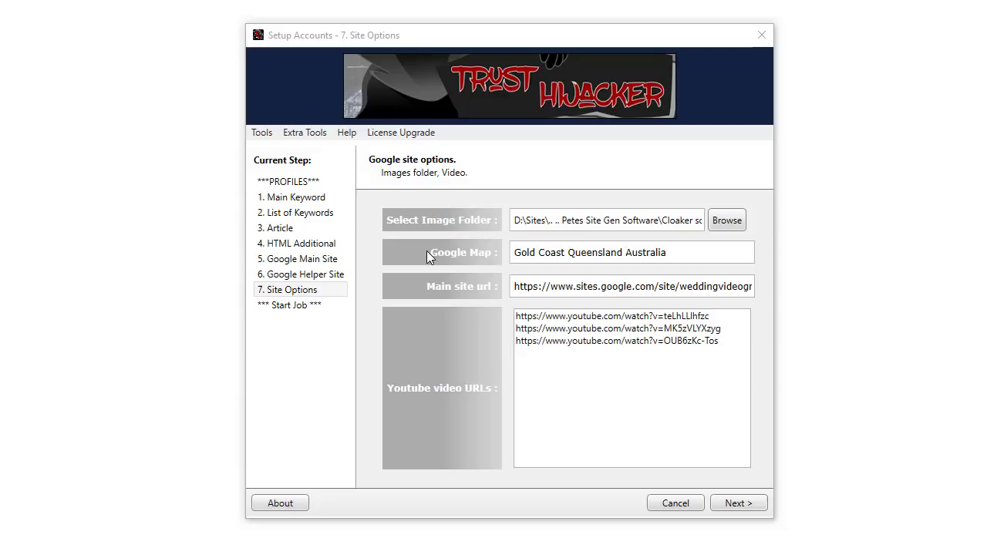
# Review the main site URL and the YouTube video URLs in the site options
pyautogui.click(545, 287)
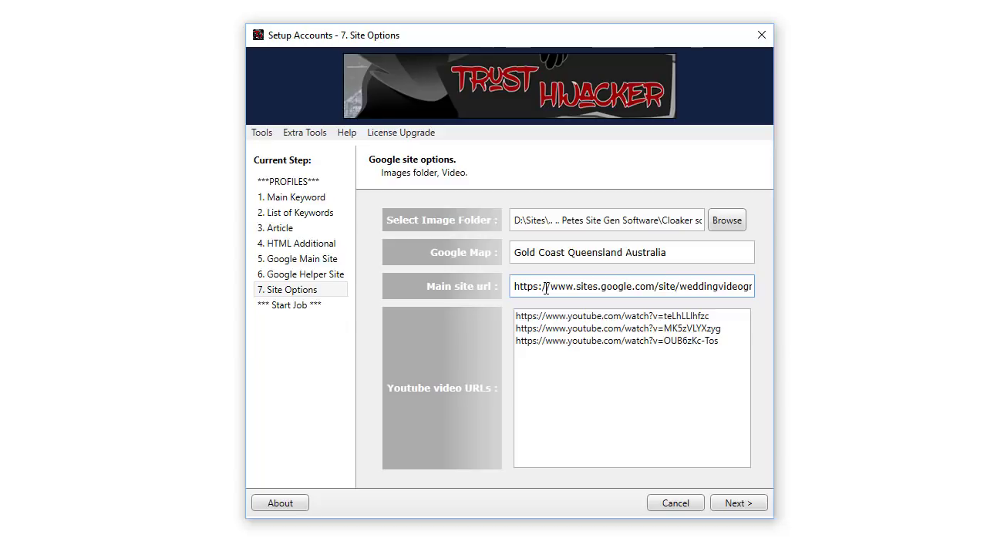
pyautogui.click(602, 407)
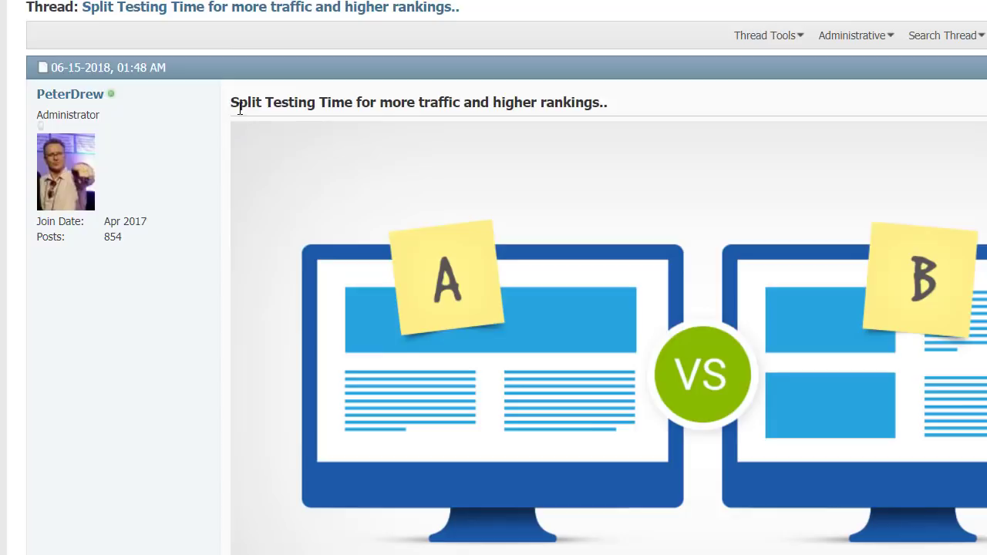
# Examine the opening of the forum post on split testing for more traffic and higher rankings
pyautogui.moveTo(229, 108); pyautogui.dragTo(607, 125)
pyautogui.scroll(-7, 345, 214)
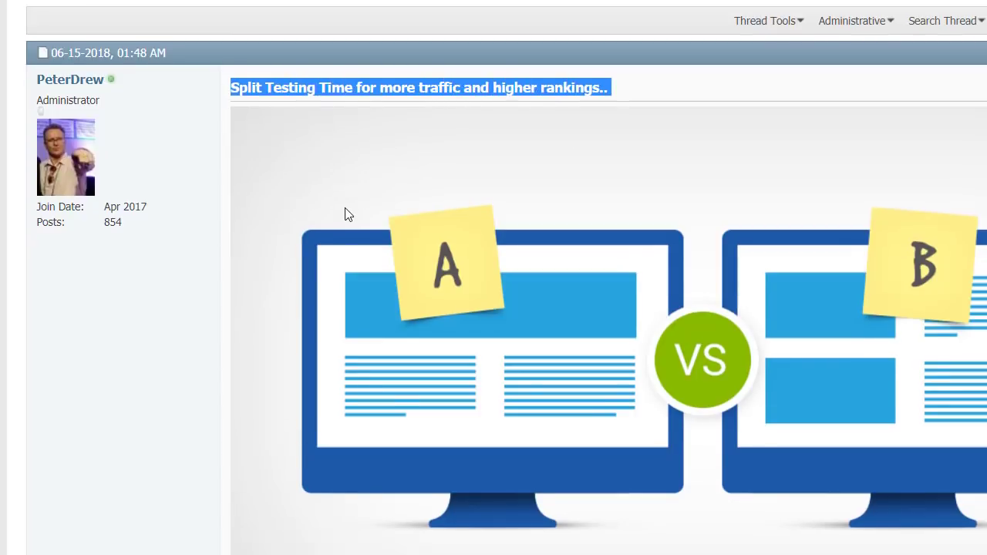
pyautogui.scroll(7, 345, 213)
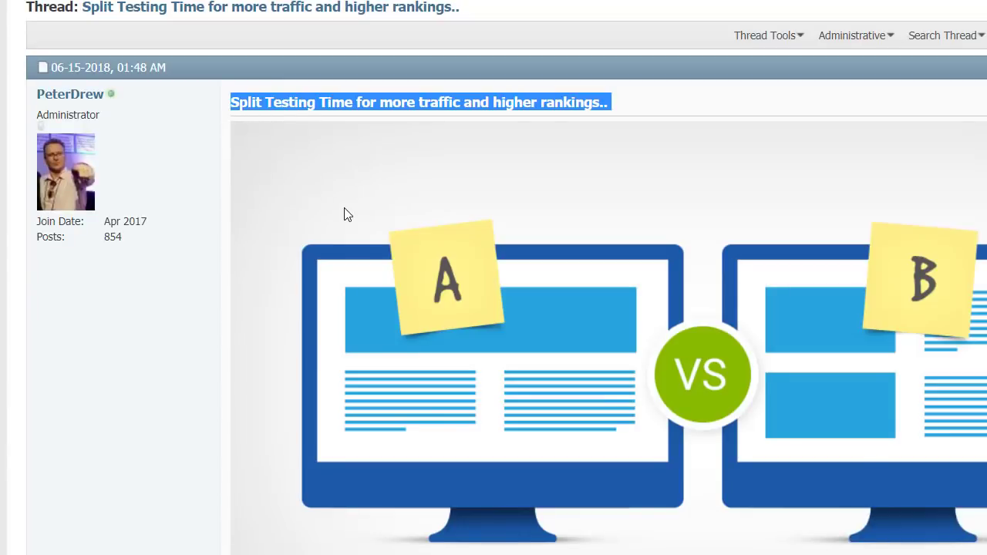
# Switch back to the Trust Hijacker setup, keep the Google site options as entered and advance to the job start
pyautogui.hotkey('alt', 'Tab')
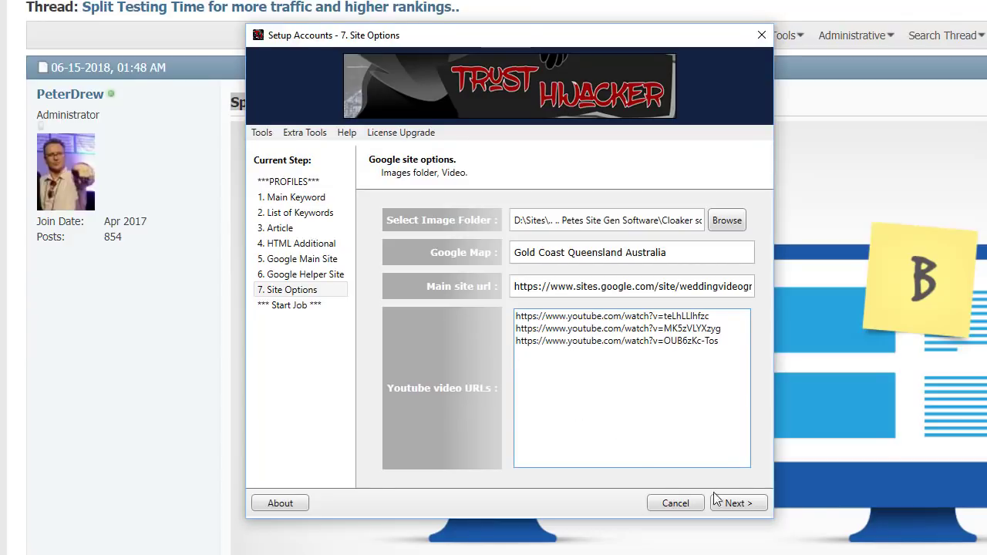
pyautogui.click(741, 504)
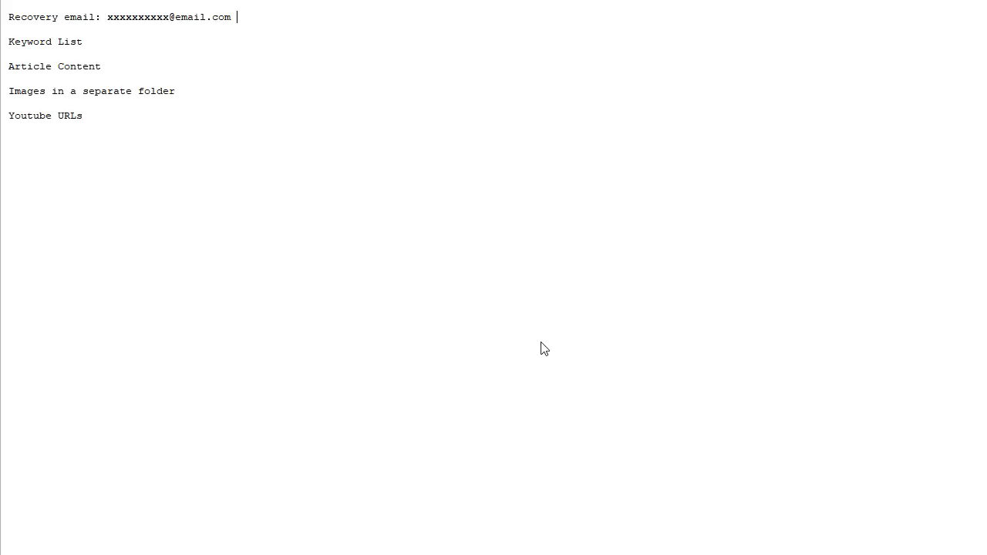
# Switch to the PDF report and look through the site URLs listed for each Google account and the PDF sharing sites link
pyautogui.hotkey('alt', 'Tab')
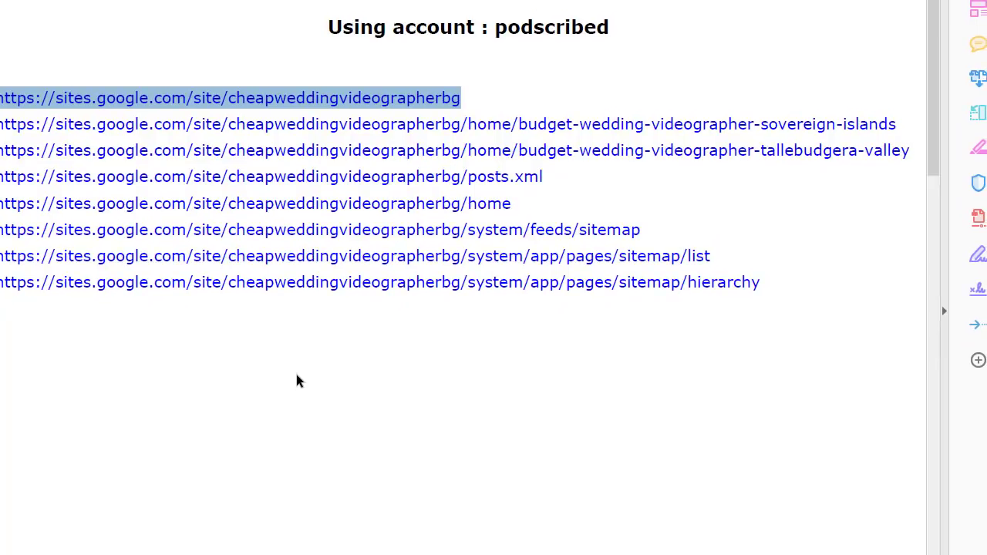
pyautogui.scroll(-10, 299, 381)
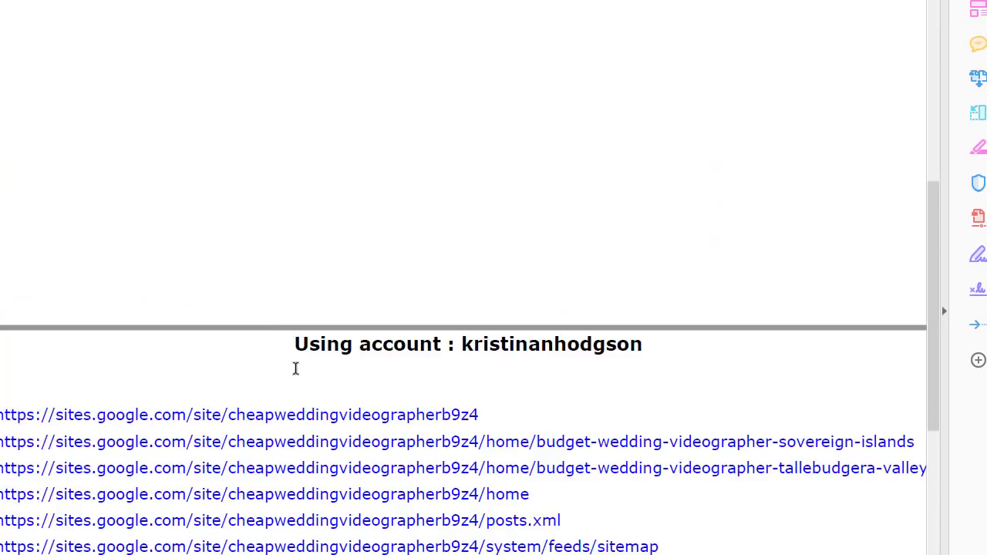
pyautogui.scroll(-5, 295, 369)
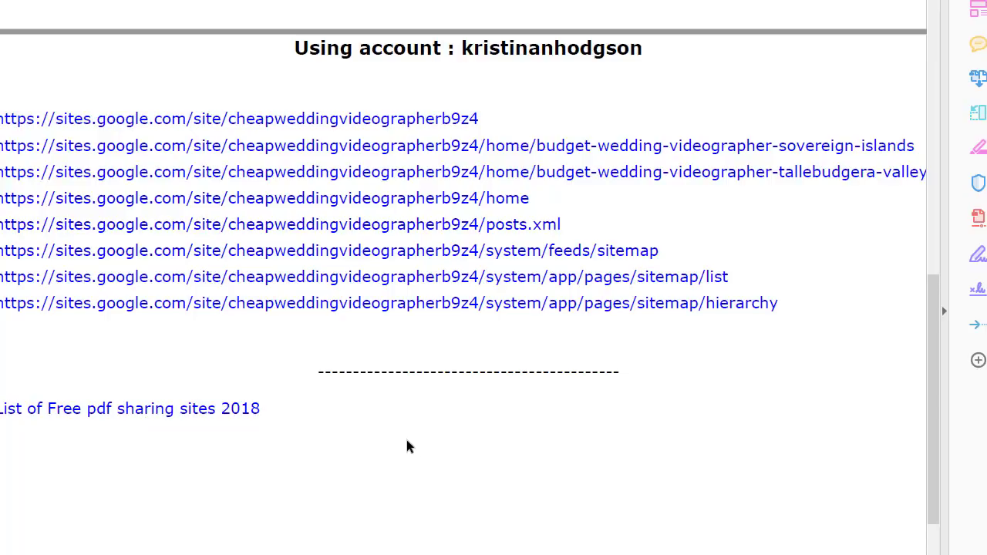
pyautogui.scroll(10, 381, 430)
pyautogui.scroll(5, 380, 432)
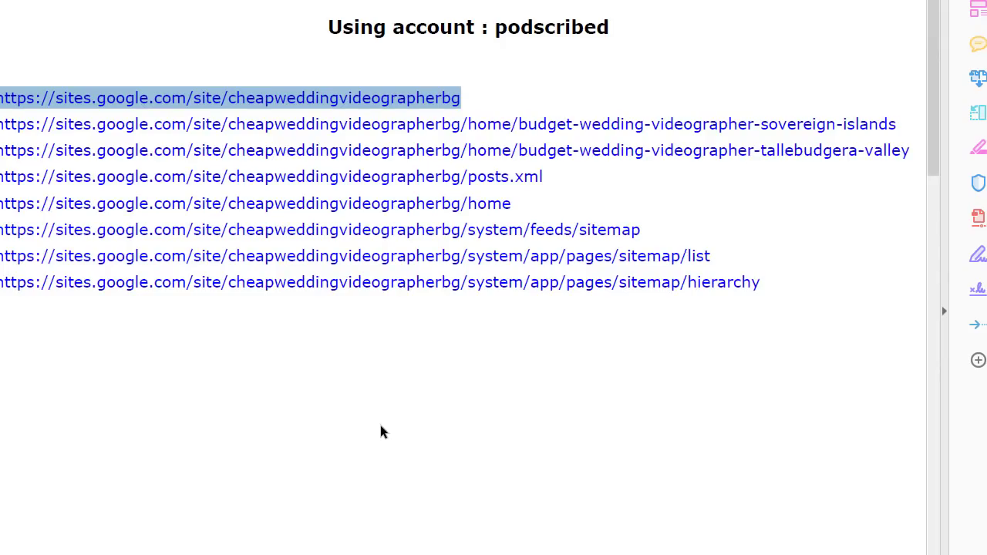
# Switch to Google Sites in the browser and start a new site in classic Sites
pyautogui.hotkey('alt', 'Tab')
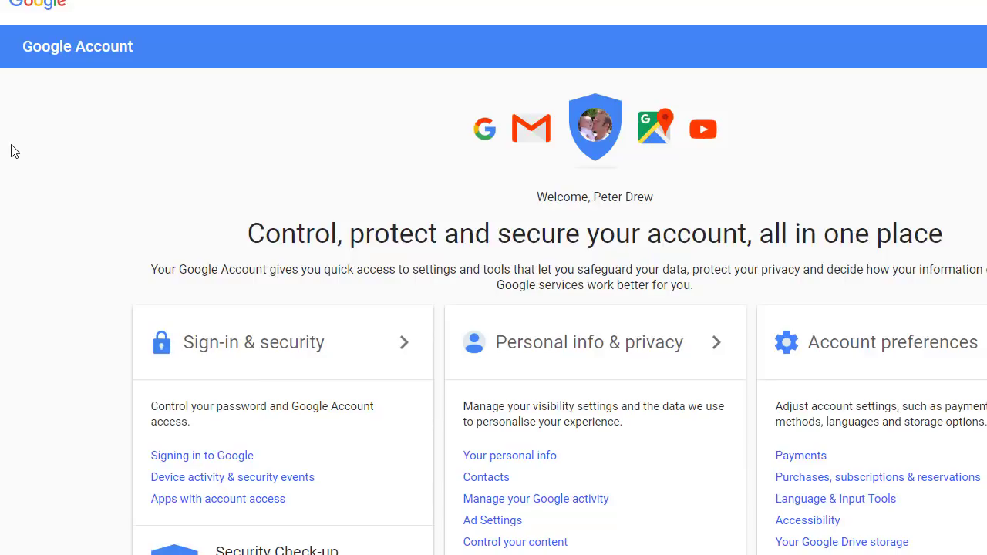
pyautogui.hotkey('ctrl', 'Tab')
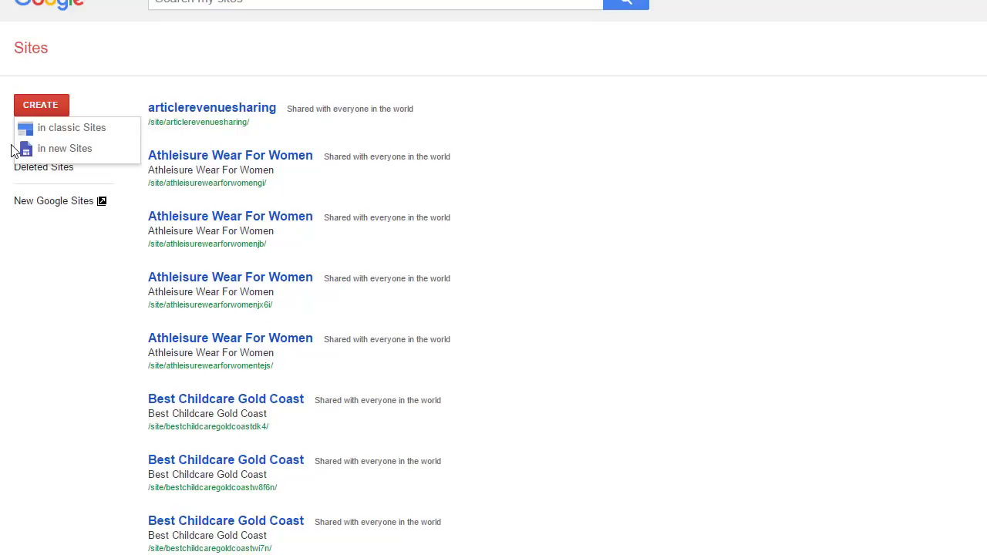
pyautogui.click(11, 150)
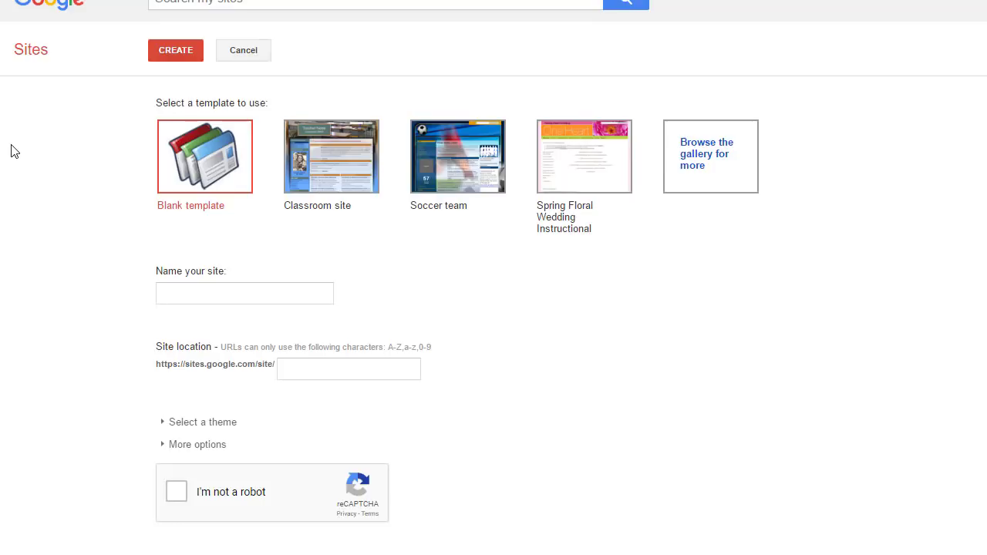
# Fill in the blank-template site's name and location, choose the Shipshape theme and enter the description Budget Wedding VideoGraphy GoldCoast
pyautogui.hotkey('ctrl', 'v')
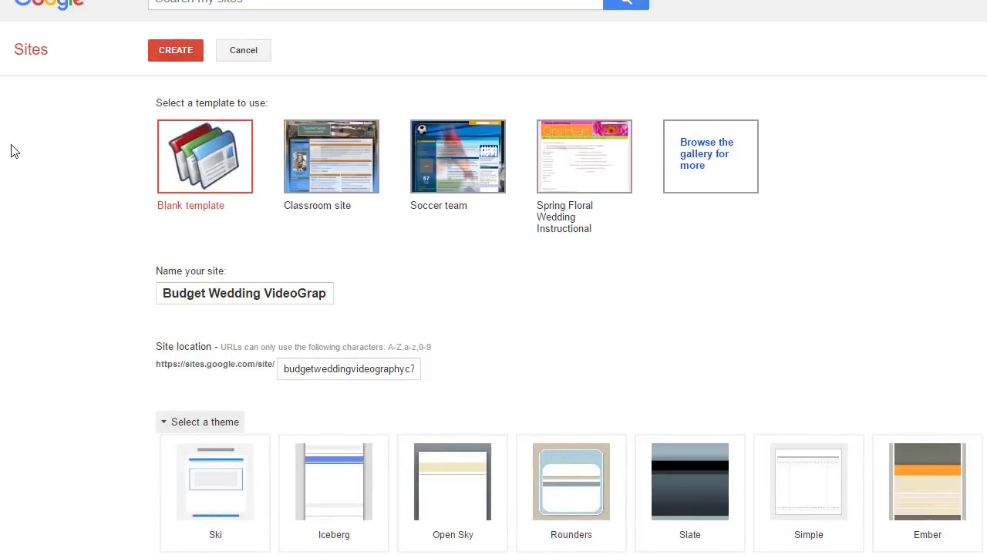
pyautogui.scroll(-10, 10, 151)
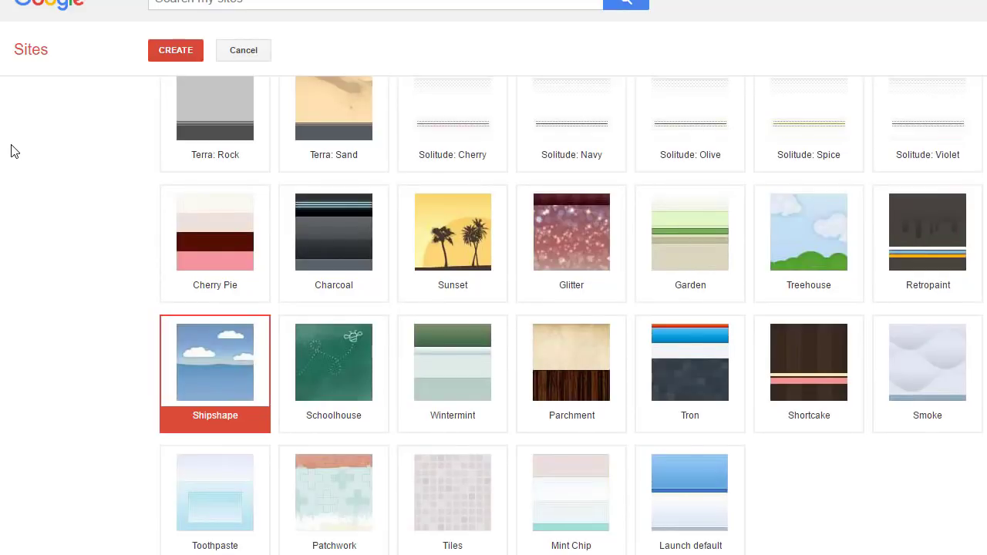
pyautogui.scroll(10, 11, 151)
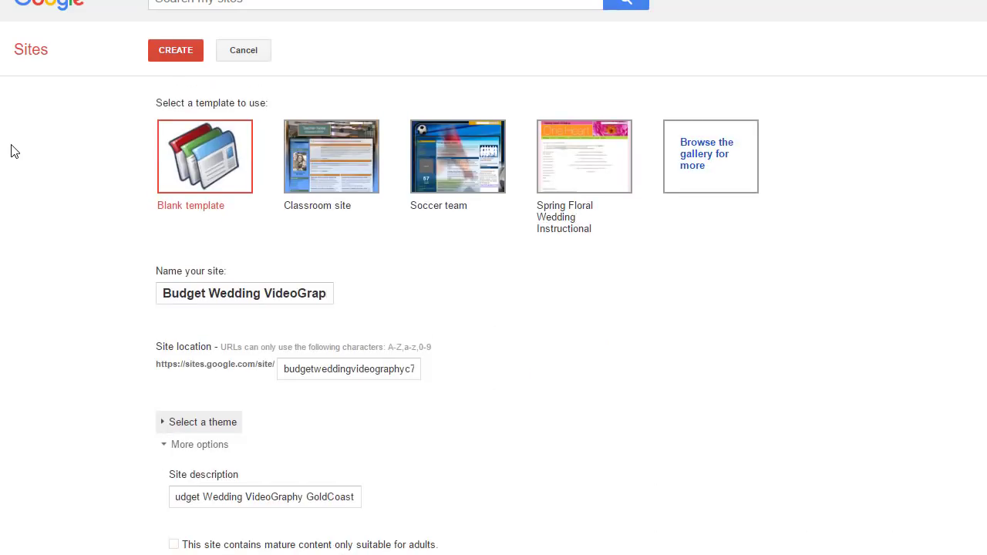